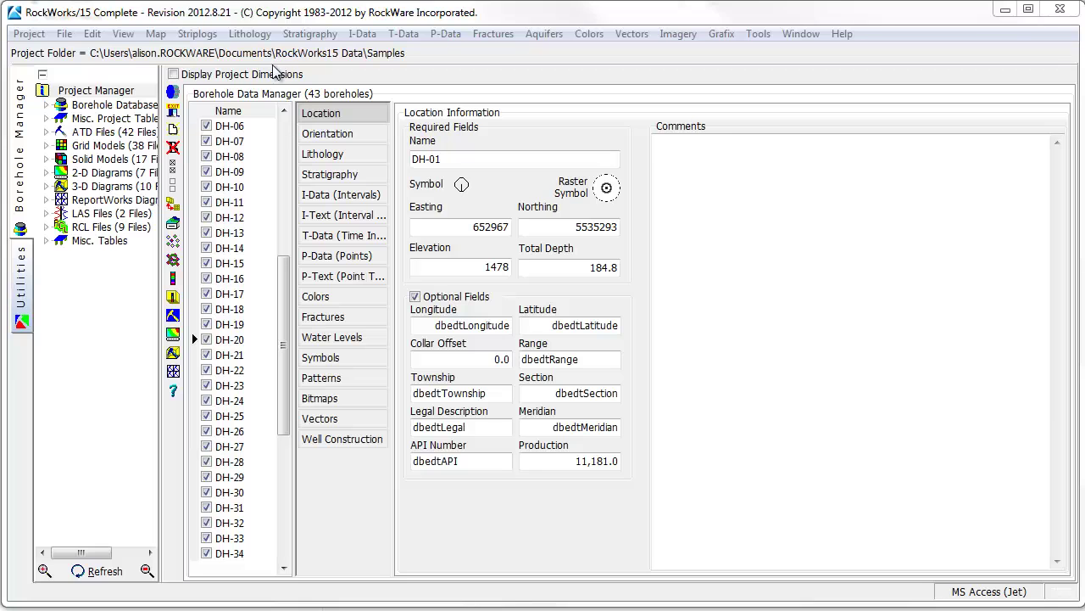
# Step: Show borehole DH-01's stratigraphy table, with five formations from A-Horizon down to Basement
pyautogui.click(329, 176)
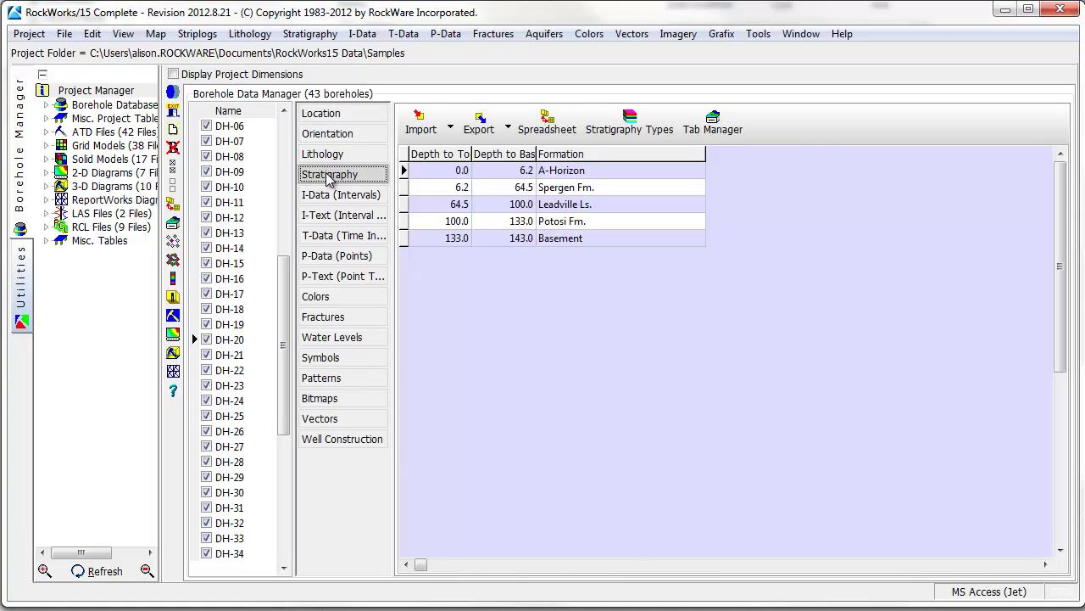
# Step: Start a straight-line hole-to-hole stratigraphic section from the Stratigraphy > Section menu
pyautogui.click(320, 35)
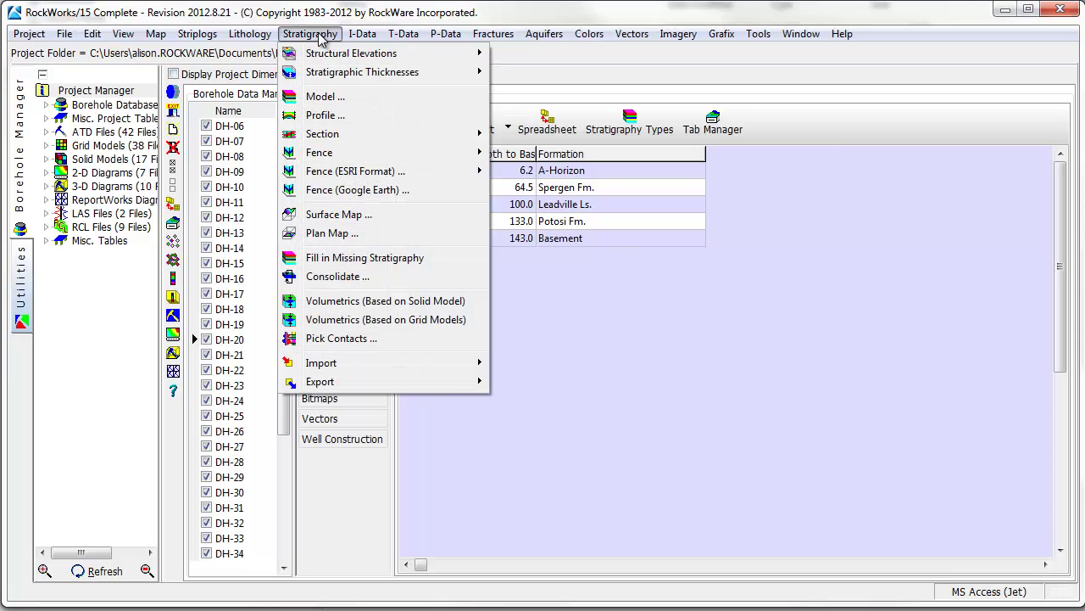
pyautogui.moveTo(322, 134)
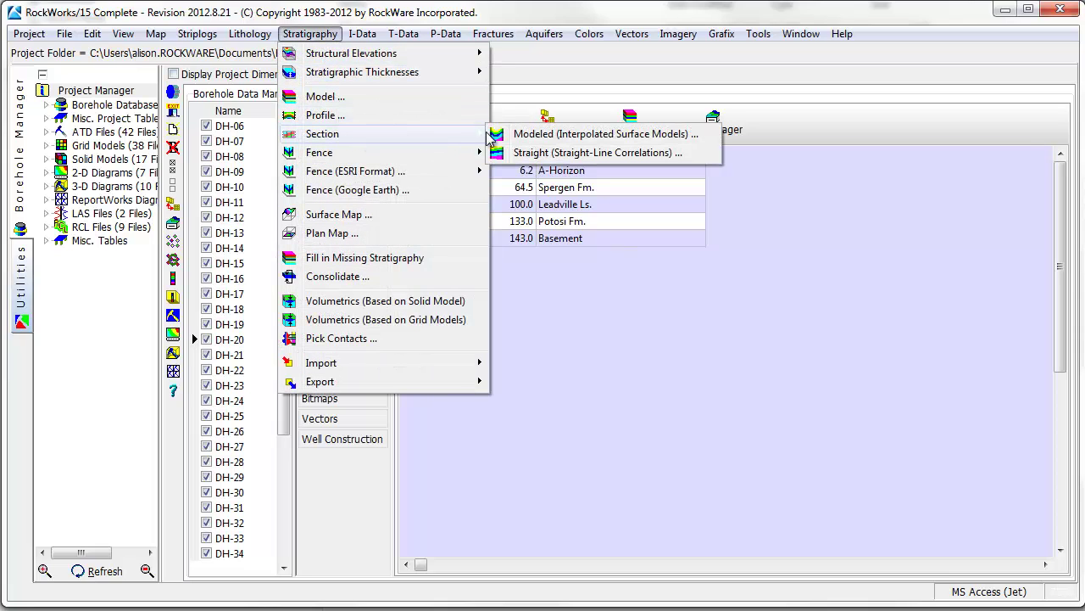
pyautogui.click(545, 155)
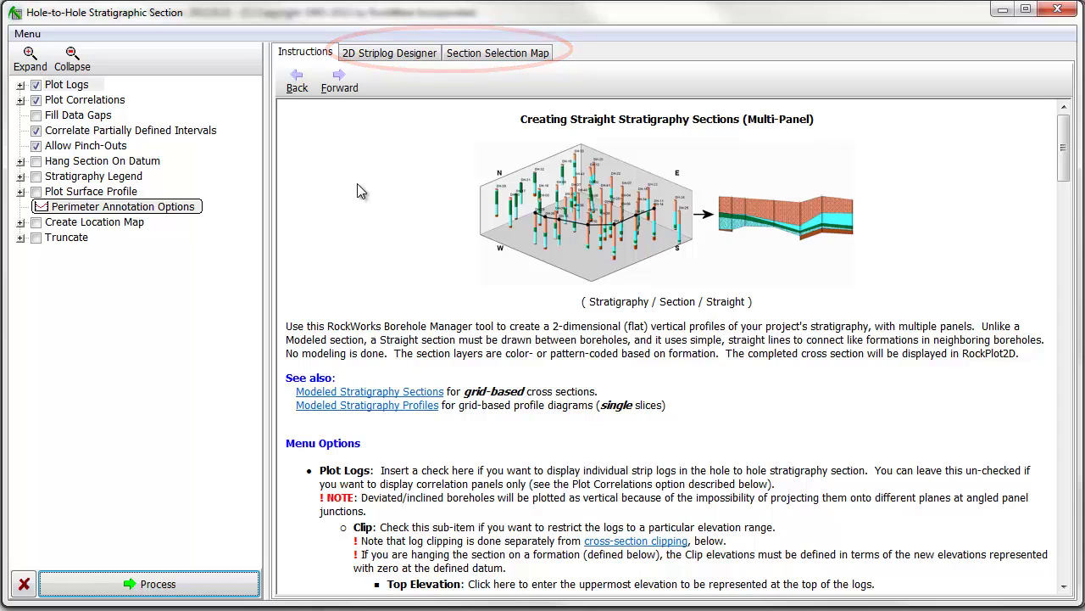
# Step: Clear the existing section line on the Section Selection Map
pyautogui.click(405, 59)
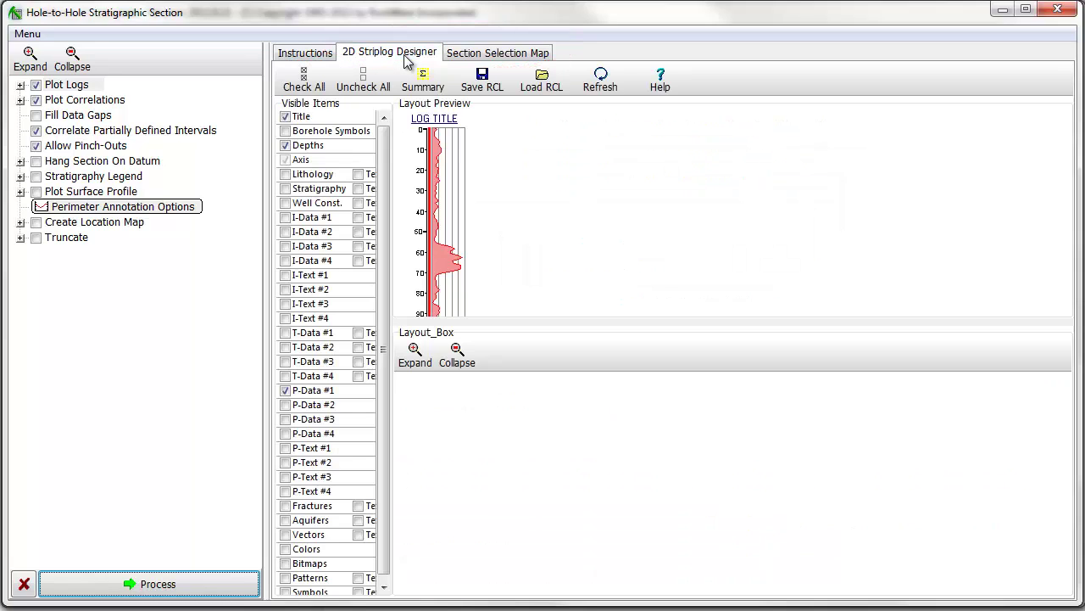
pyautogui.click(469, 58)
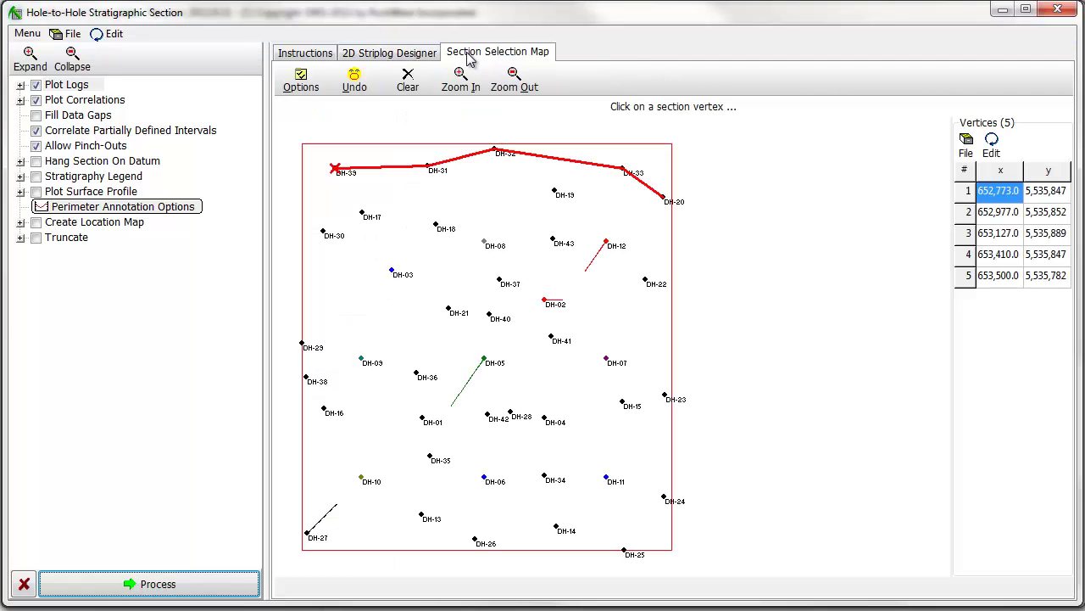
pyautogui.click(407, 84)
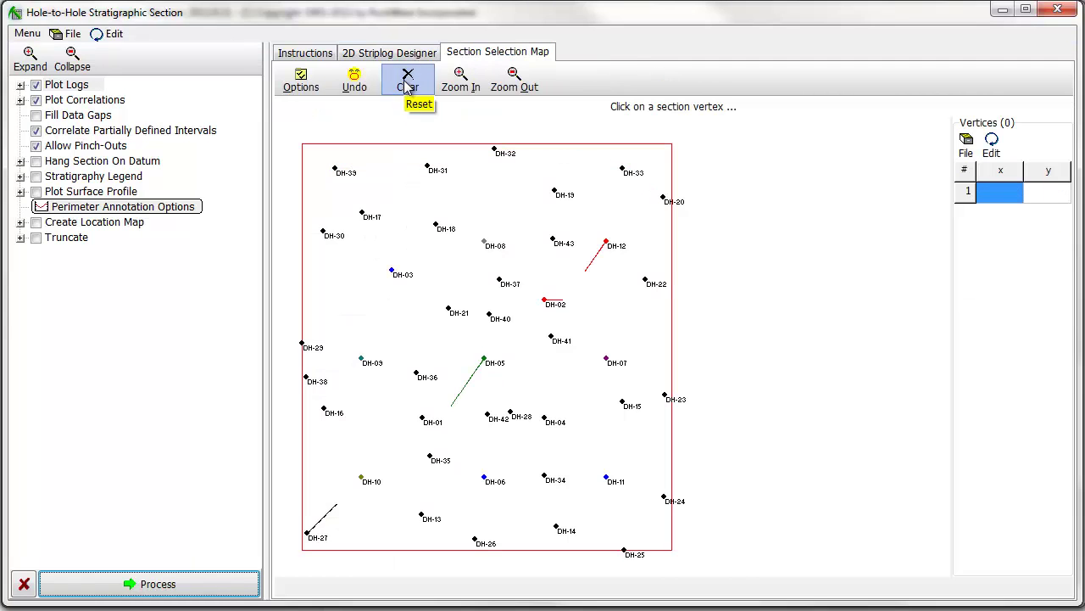
# Step: Draw the section line through DH-29, DH-09, DH-36, DH-28, DH-04, DH-15, DH-23, then process it
pyautogui.click(302, 344)
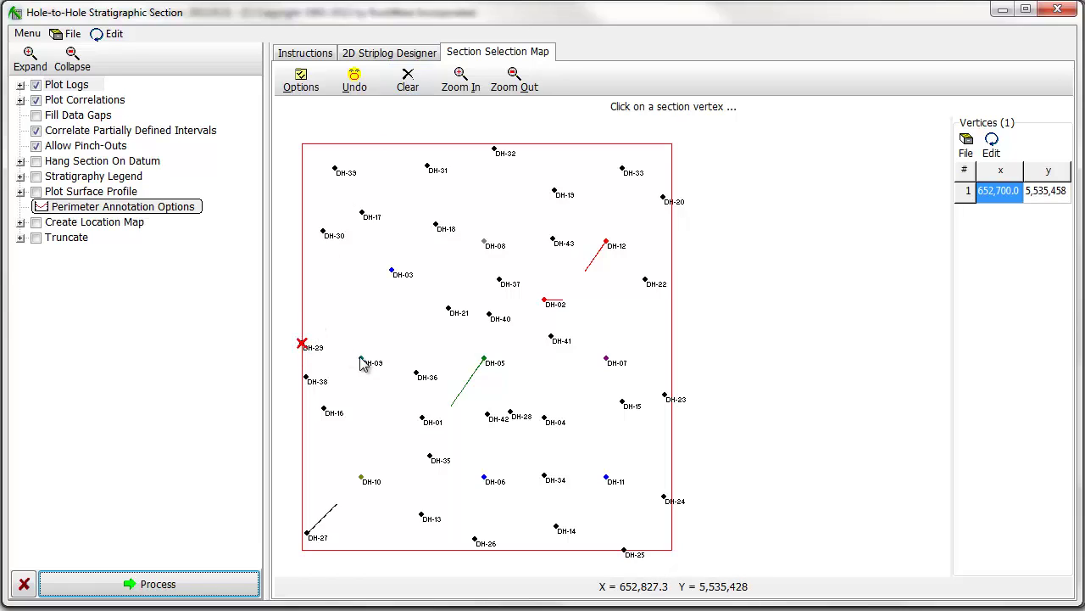
pyautogui.click(362, 358)
pyautogui.click(416, 372)
pyautogui.click(489, 414)
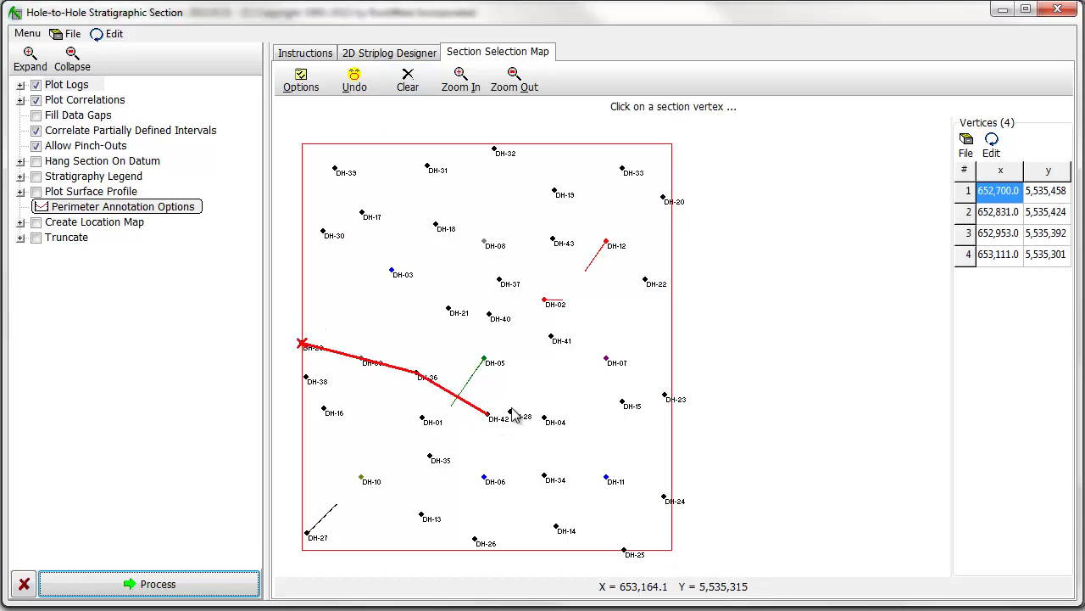
pyautogui.click(542, 418)
pyautogui.click(623, 404)
pyautogui.click(665, 398)
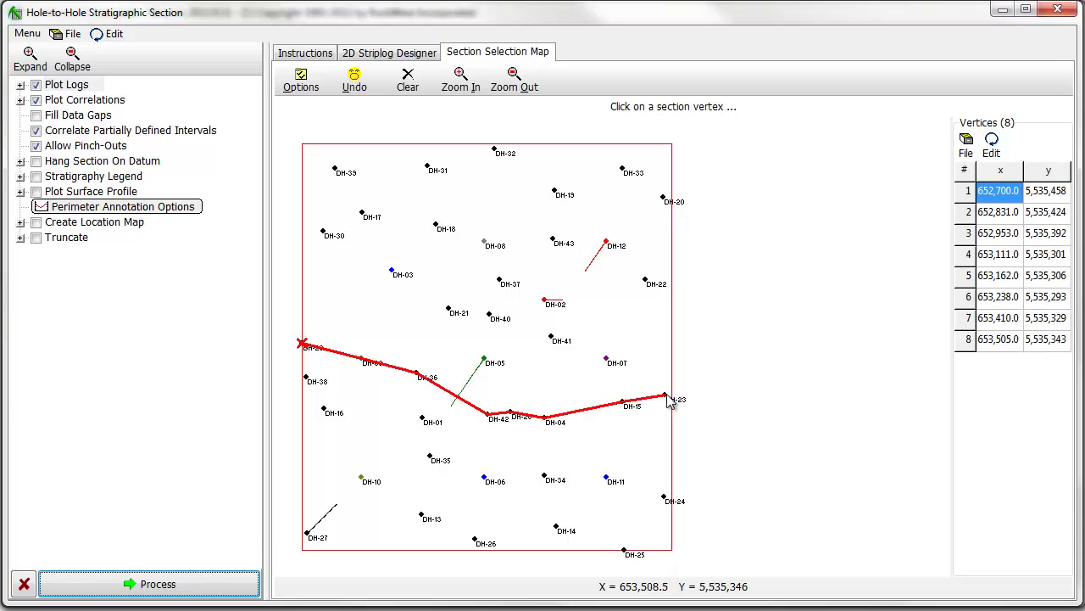
pyautogui.click(158, 584)
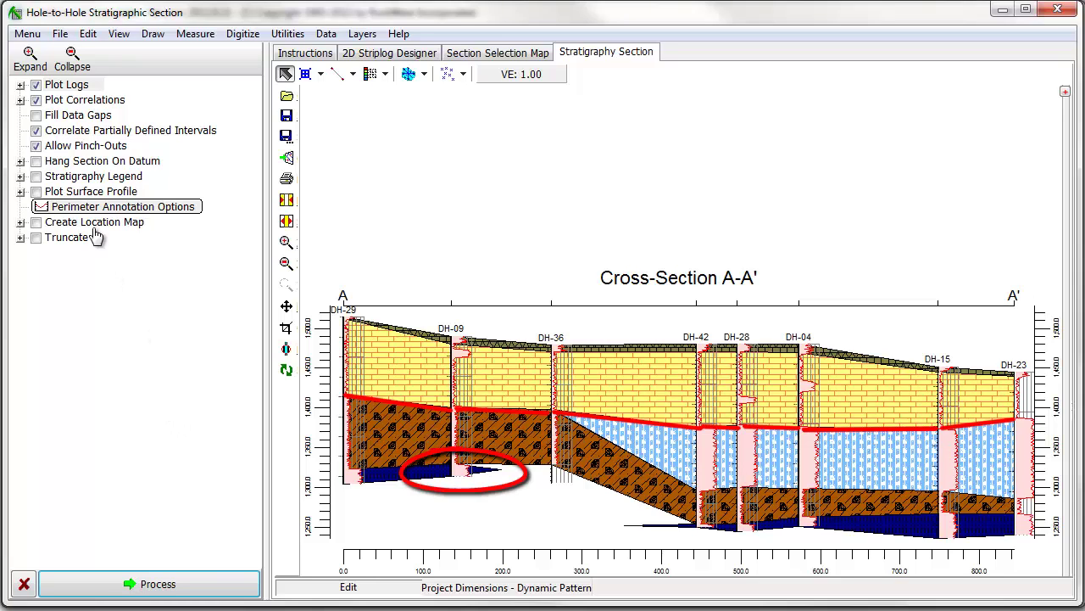
# Step: Uncheck Allow Pinch-Outs and reprocess cross-section A-A'
pyautogui.click(36, 146)
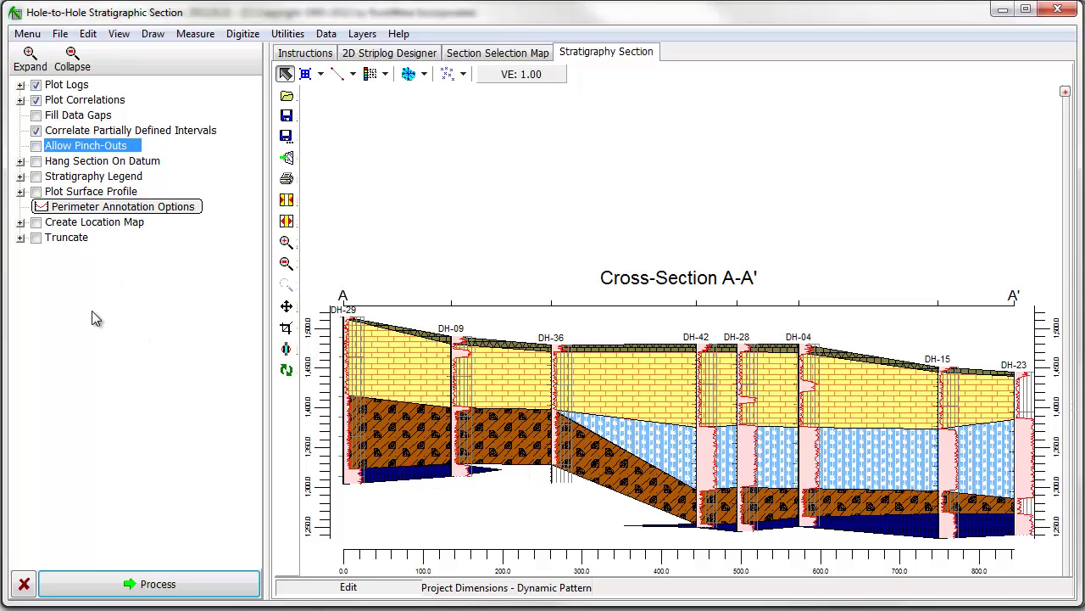
pyautogui.click(154, 593)
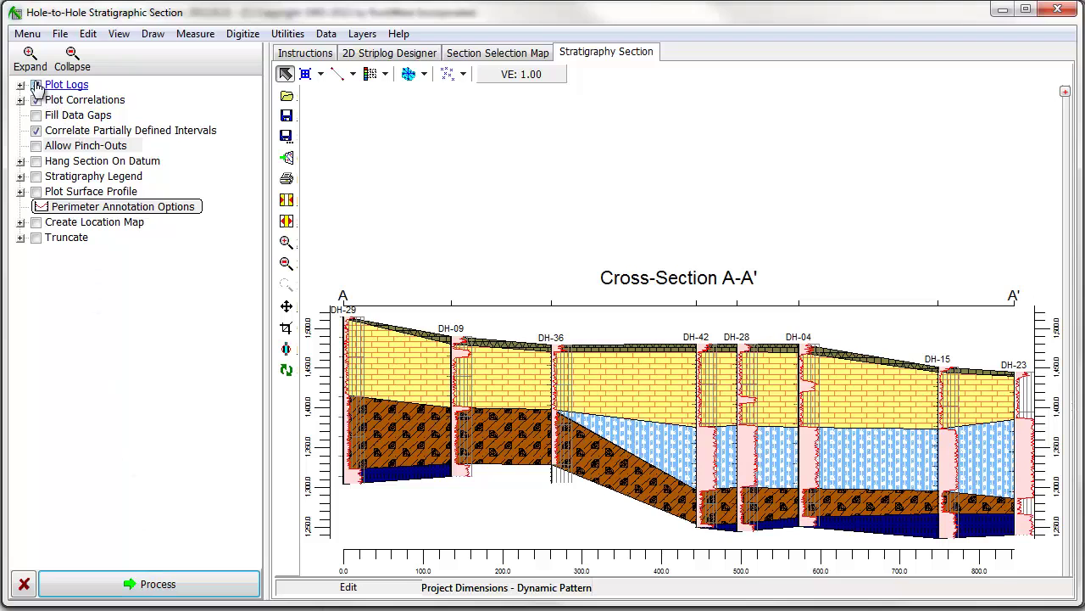
# Step: Preview the section without strip logs, then turn Plot Logs back on
pyautogui.click(35, 85)
pyautogui.click(142, 583)
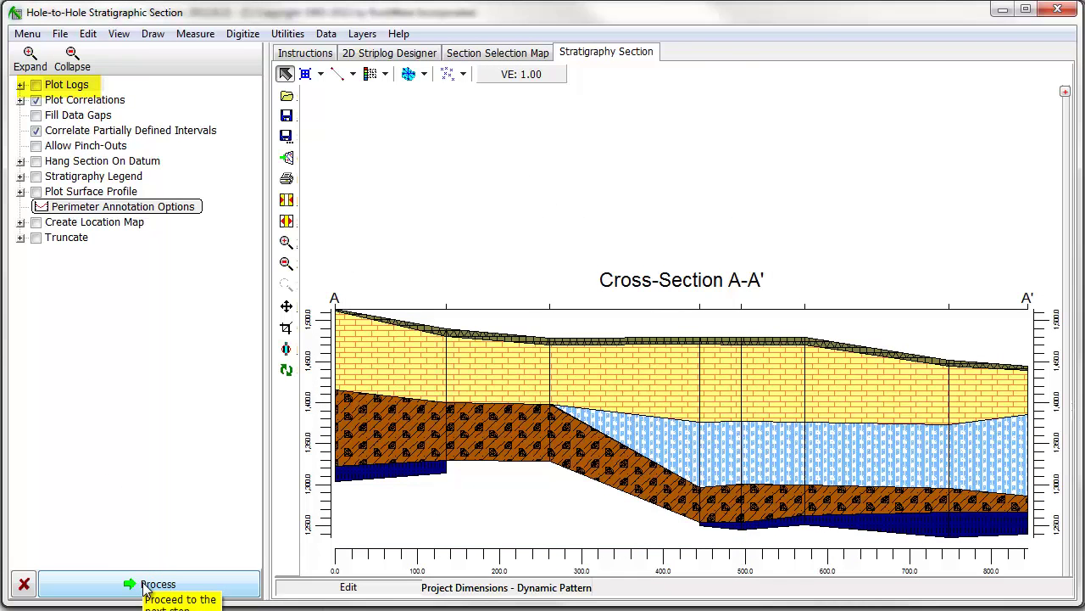
pyautogui.click(36, 85)
# Step: Set correlation panels to Colors Only and reprocess the section
pyautogui.click(21, 100)
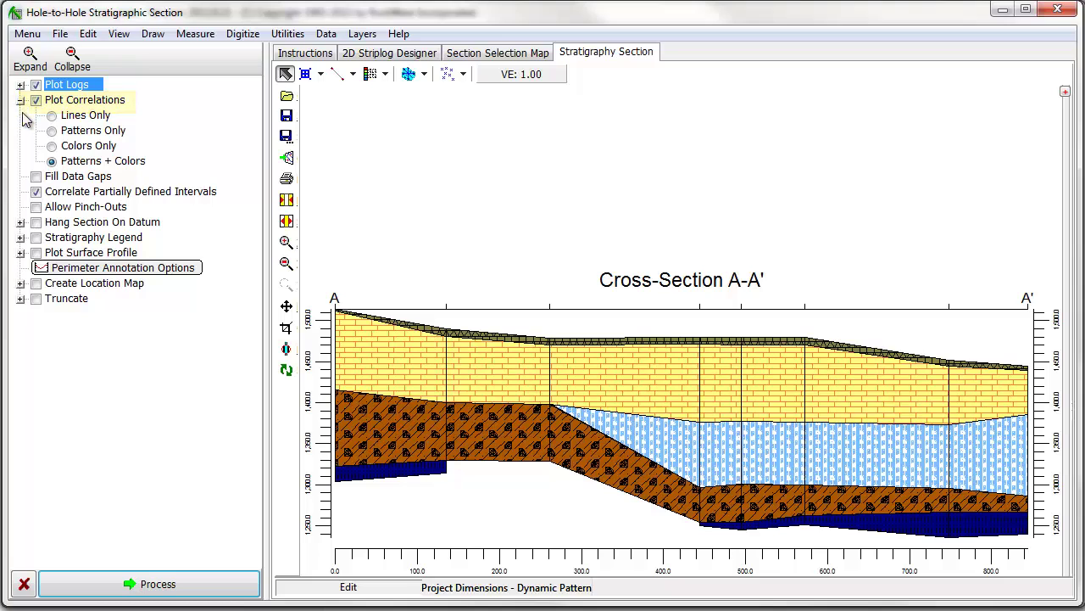
pyautogui.click(52, 148)
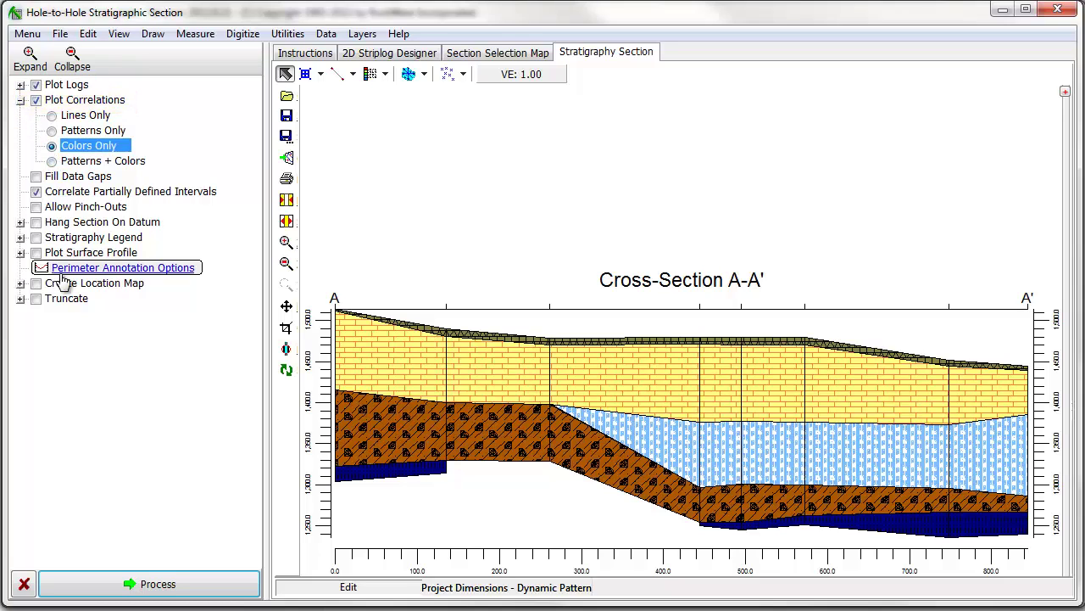
pyautogui.click(84, 581)
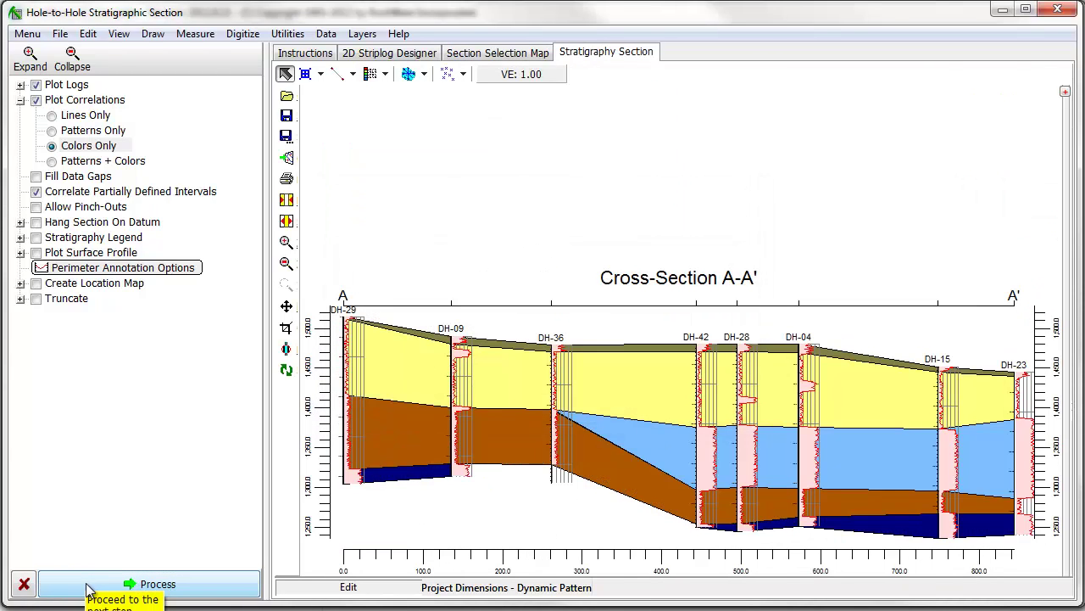
pyautogui.click(20, 100)
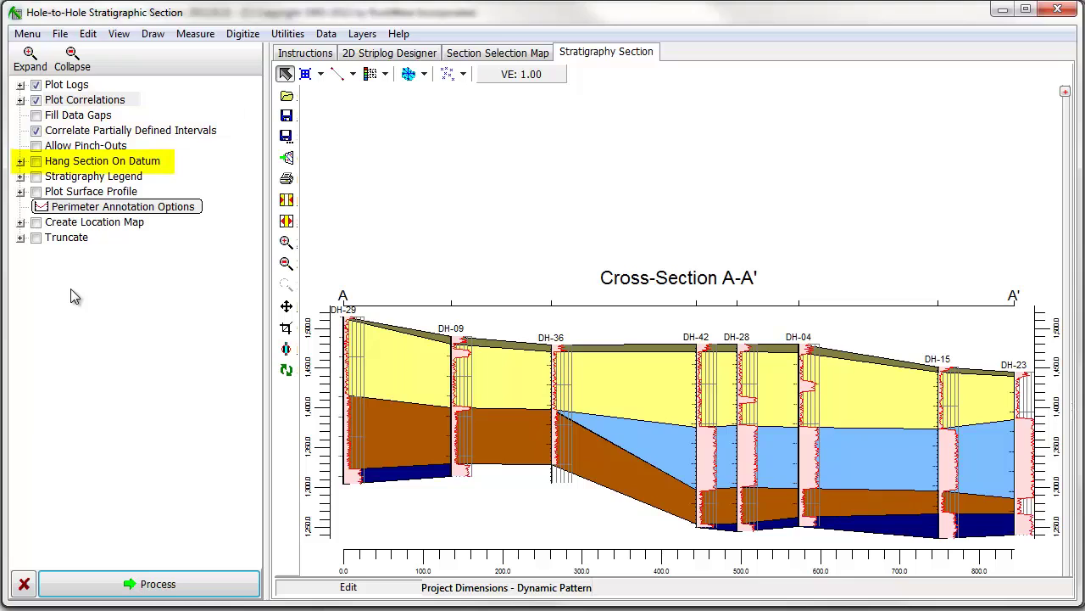
# Step: Reprocess the section hung on the Potosi Fm. datum, then swap datum hanging for the stratigraphy legend
pyautogui.click(37, 161)
pyautogui.click(20, 161)
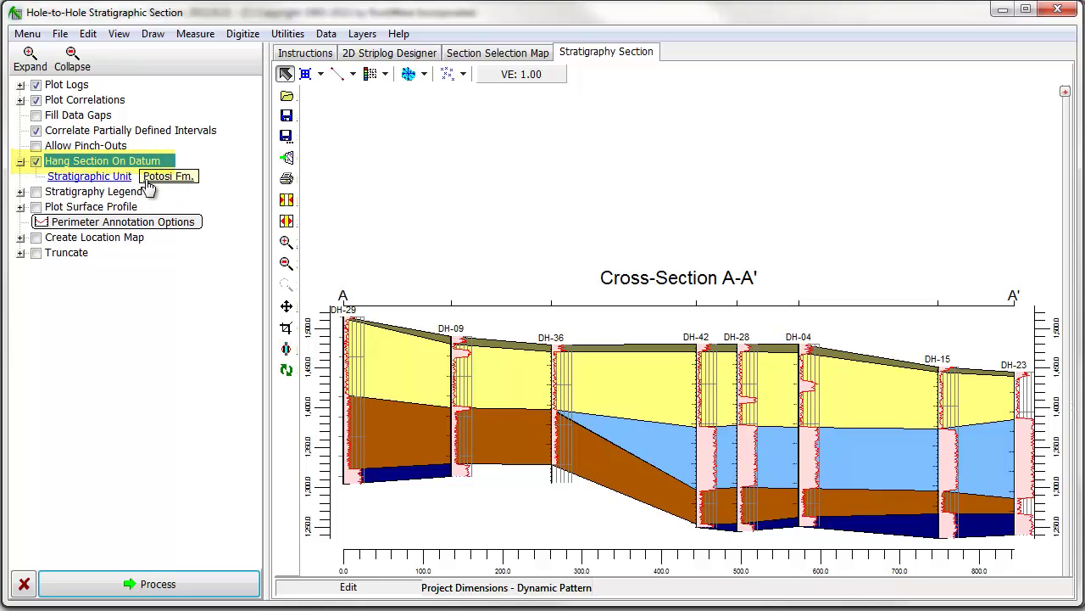
pyautogui.click(147, 181)
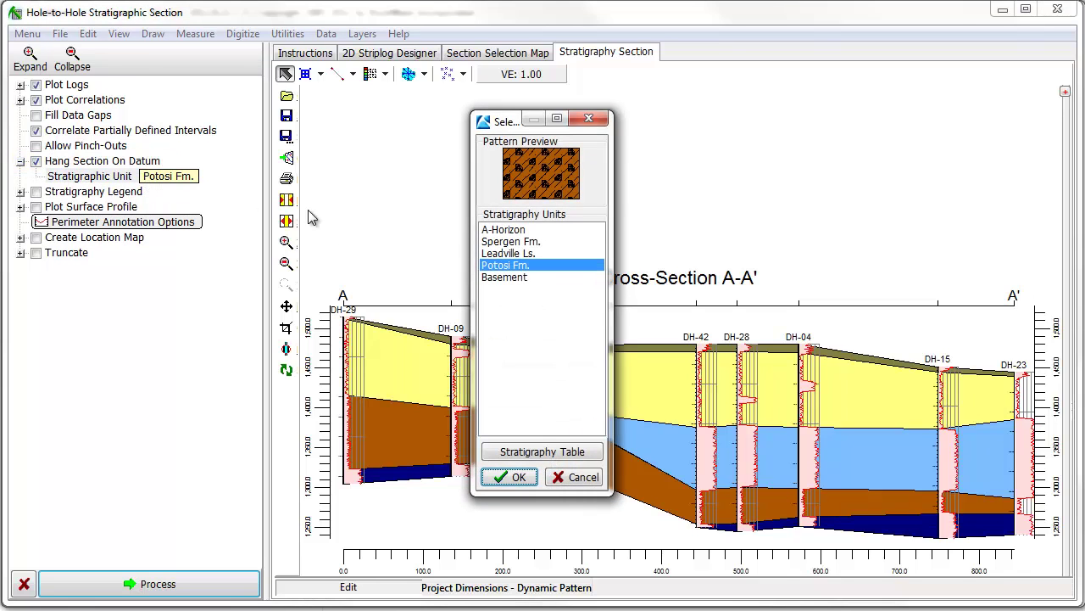
pyautogui.click(492, 266)
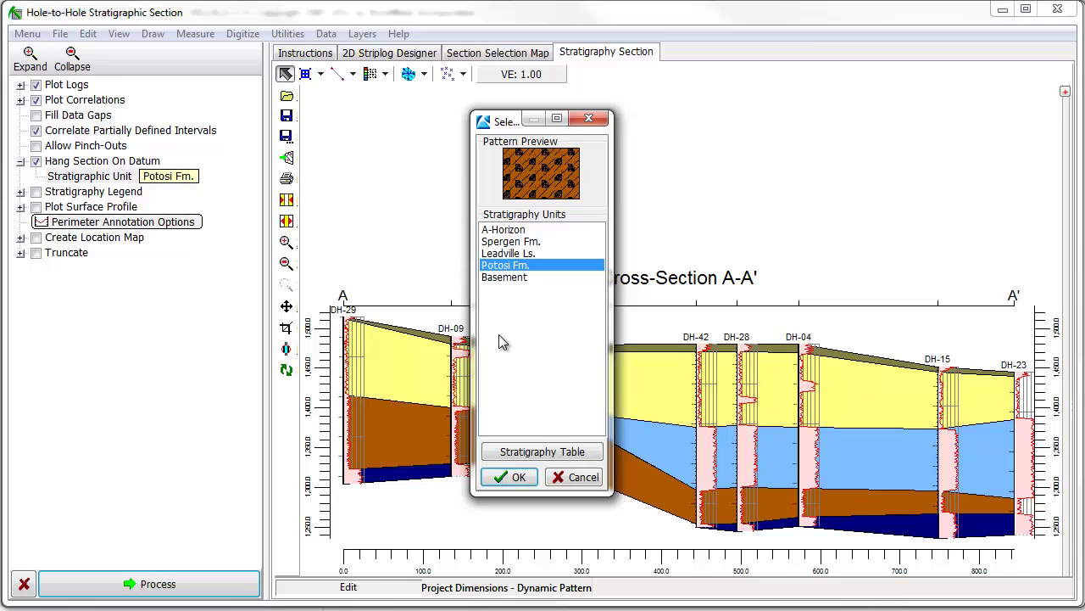
pyautogui.click(511, 478)
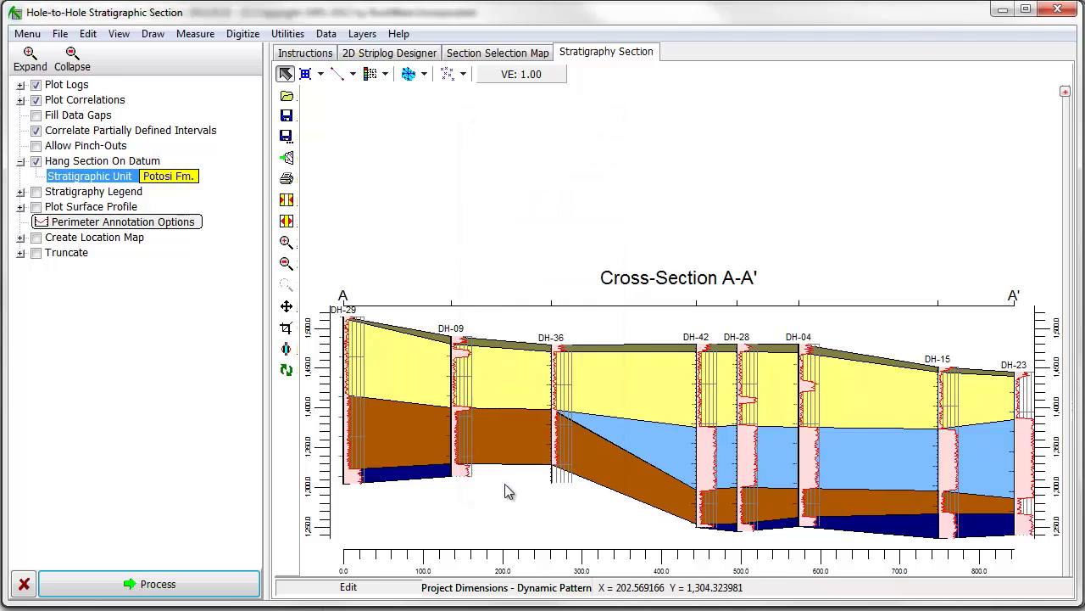
pyautogui.click(203, 589)
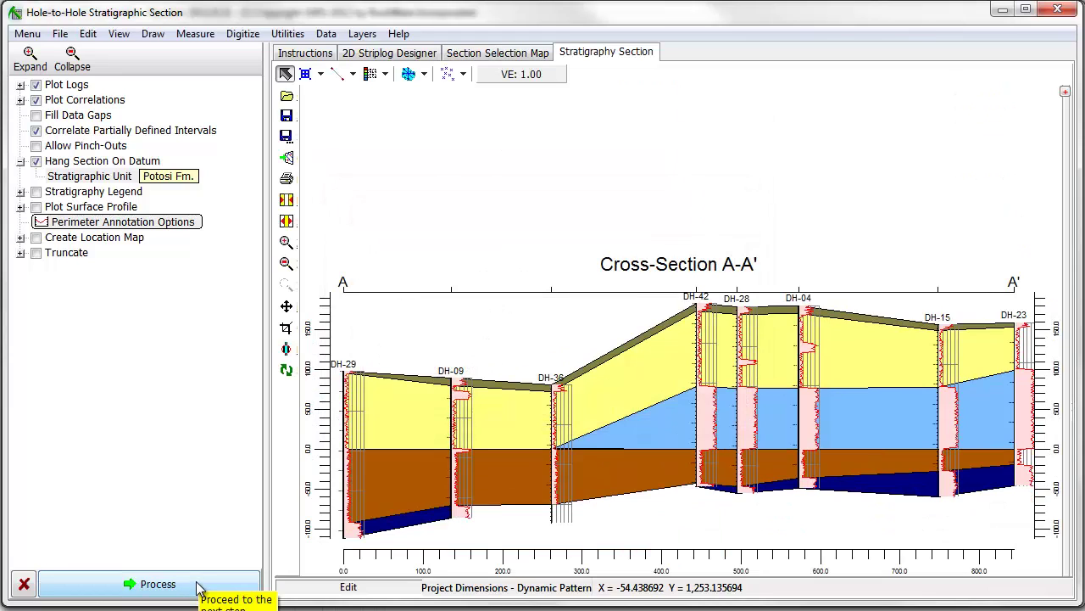
pyautogui.click(36, 161)
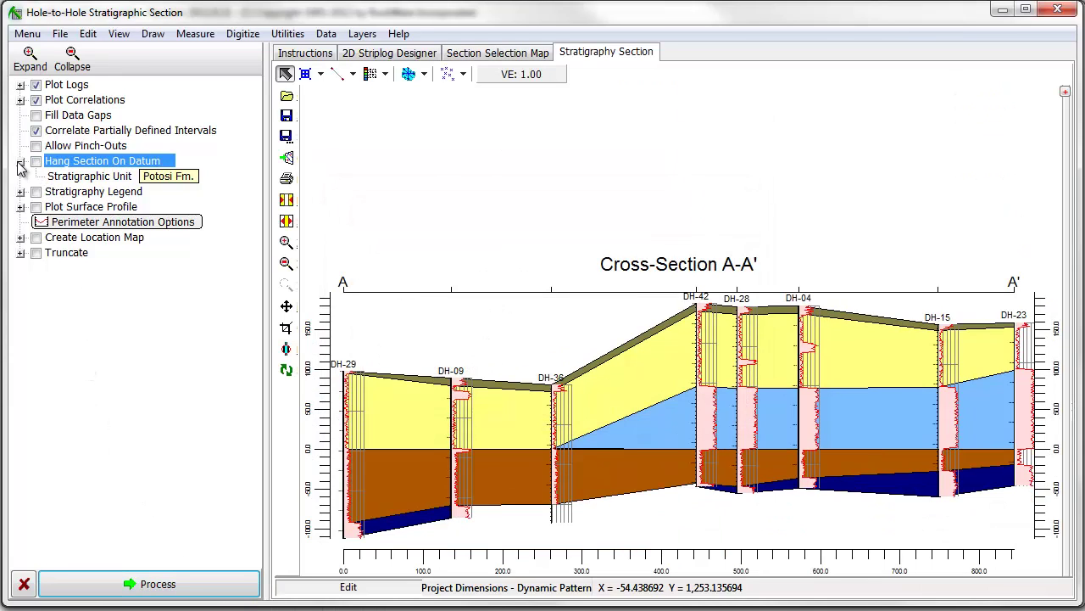
pyautogui.click(35, 176)
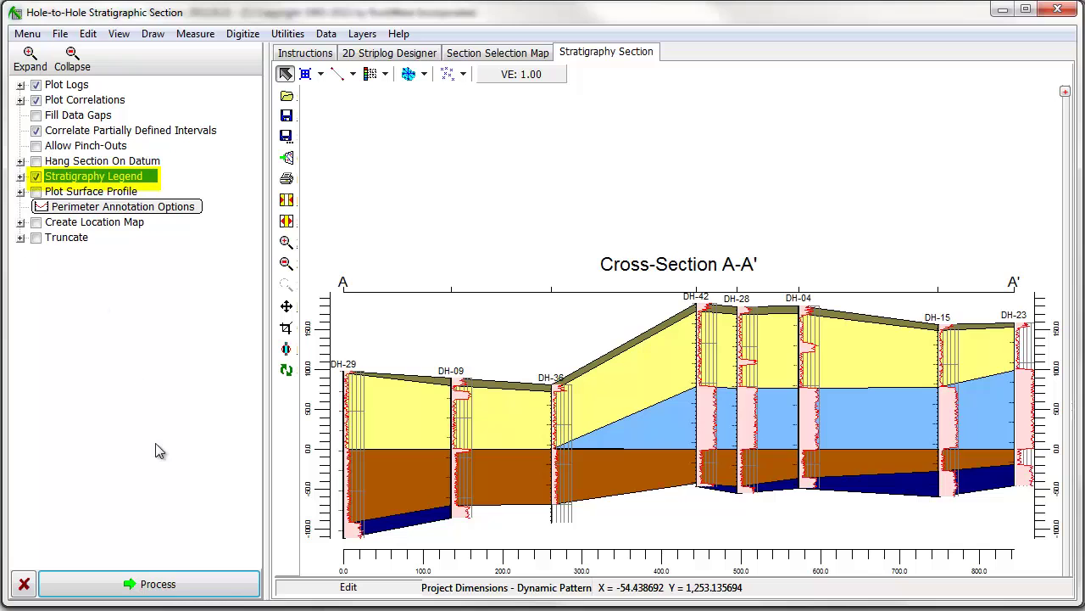
# Step: Redraw the section with the stratigraphy legend, then with a dashed surface profile instead
pyautogui.click(150, 585)
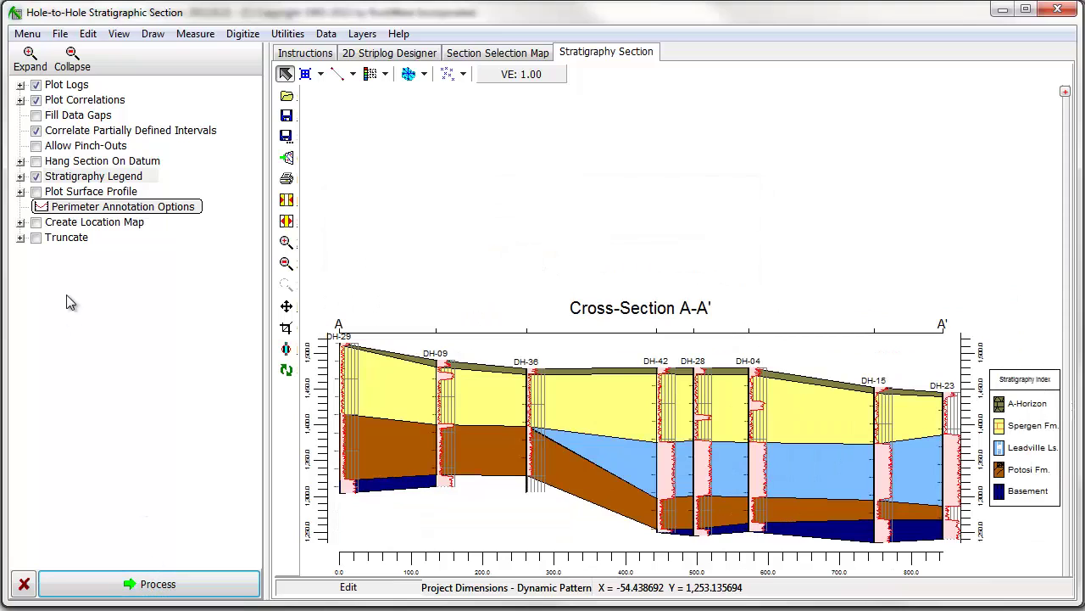
pyautogui.click(36, 176)
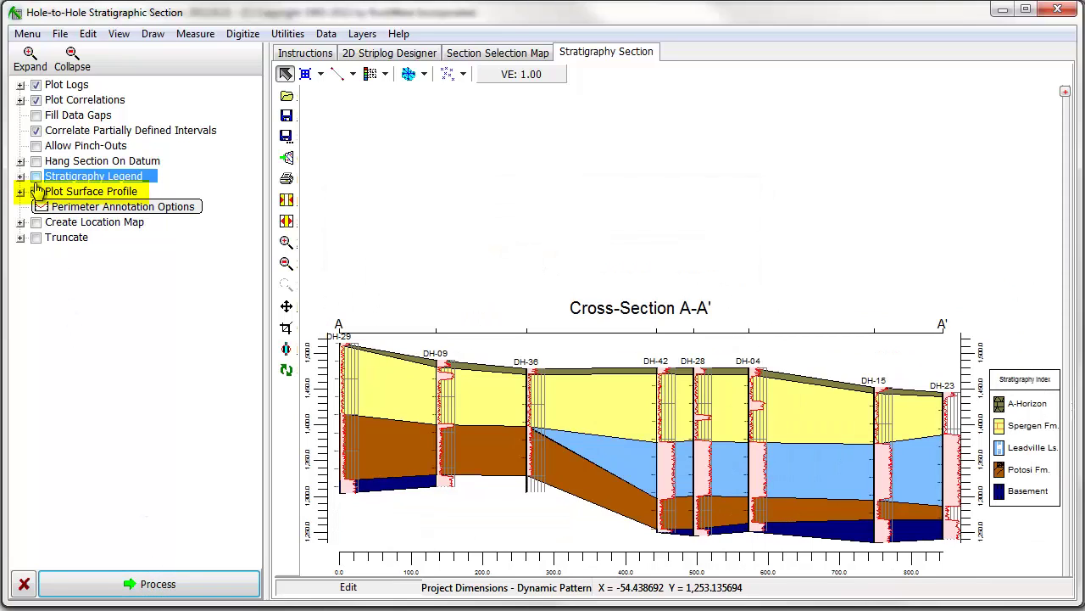
pyautogui.click(36, 192)
pyautogui.click(21, 191)
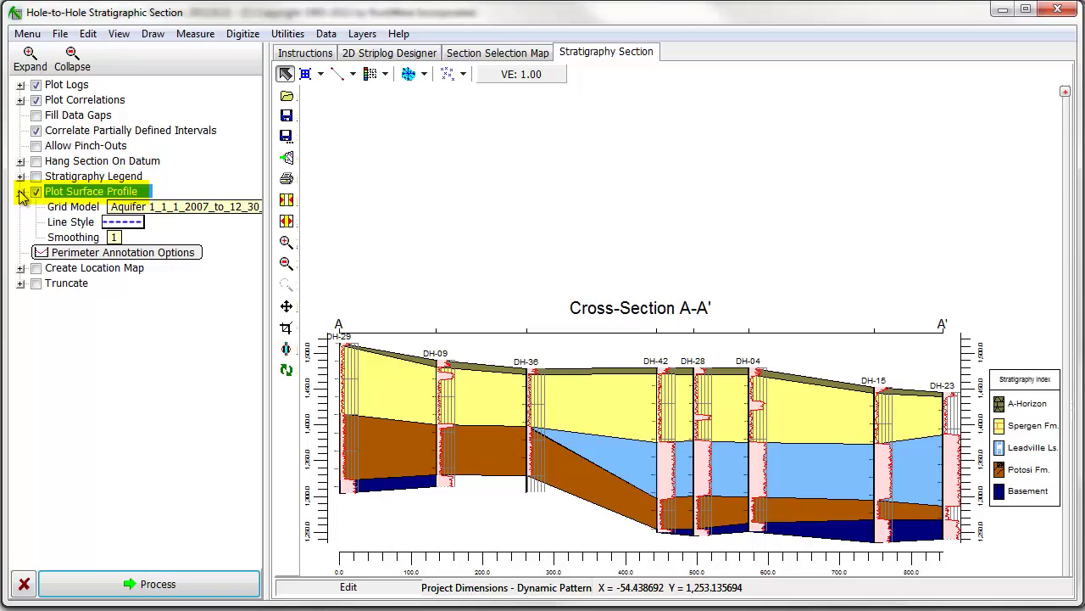
pyautogui.click(143, 585)
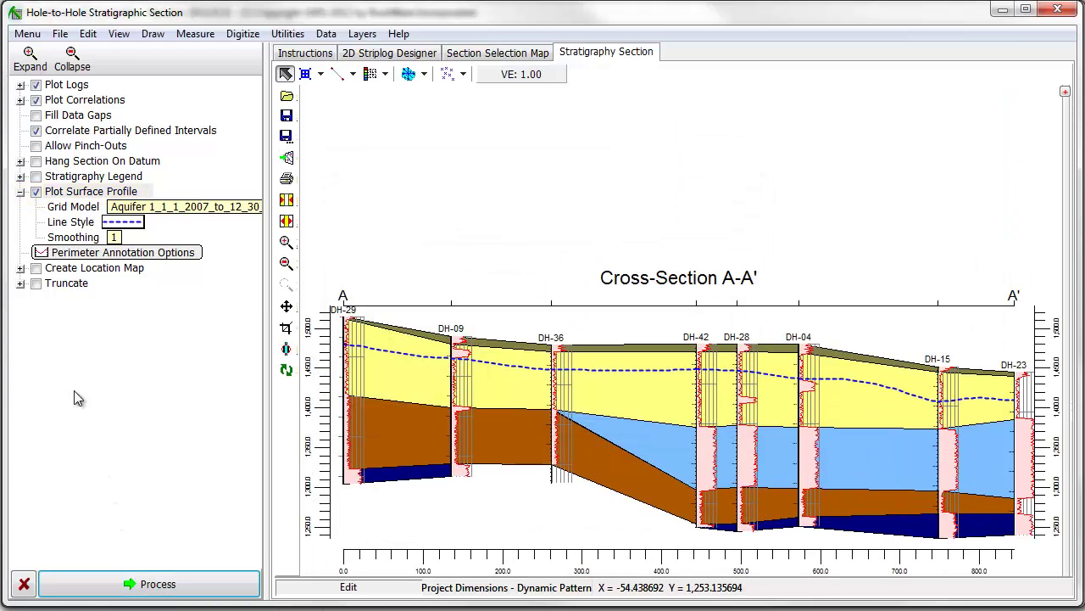
pyautogui.click(20, 191)
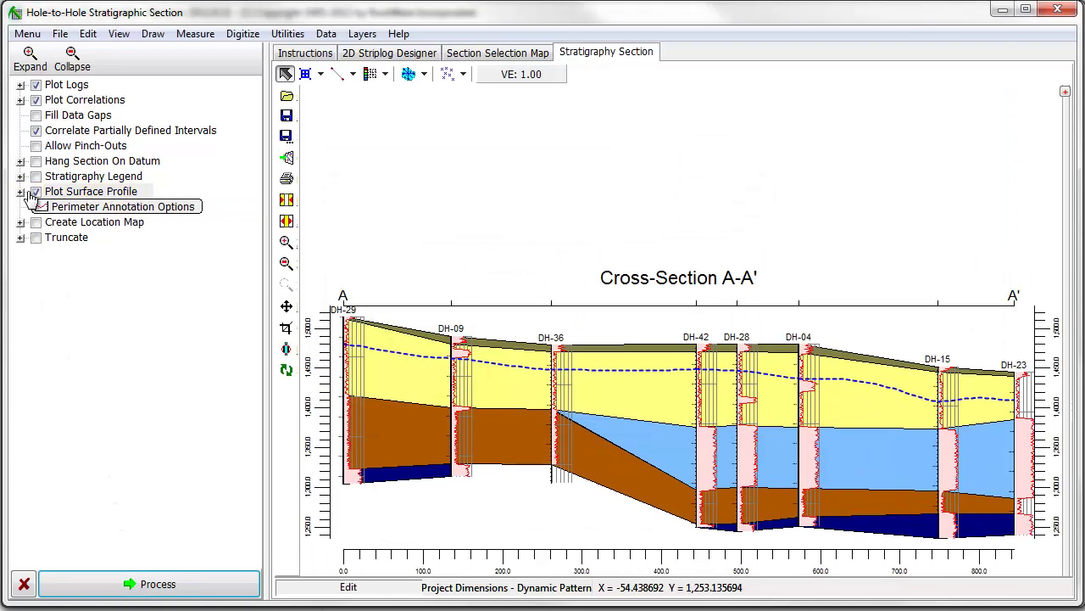
# Step: Use exaggeration factor 2, drop endpoint labels, panel-edge ticks and top line, and reprocess
pyautogui.click(72, 208)
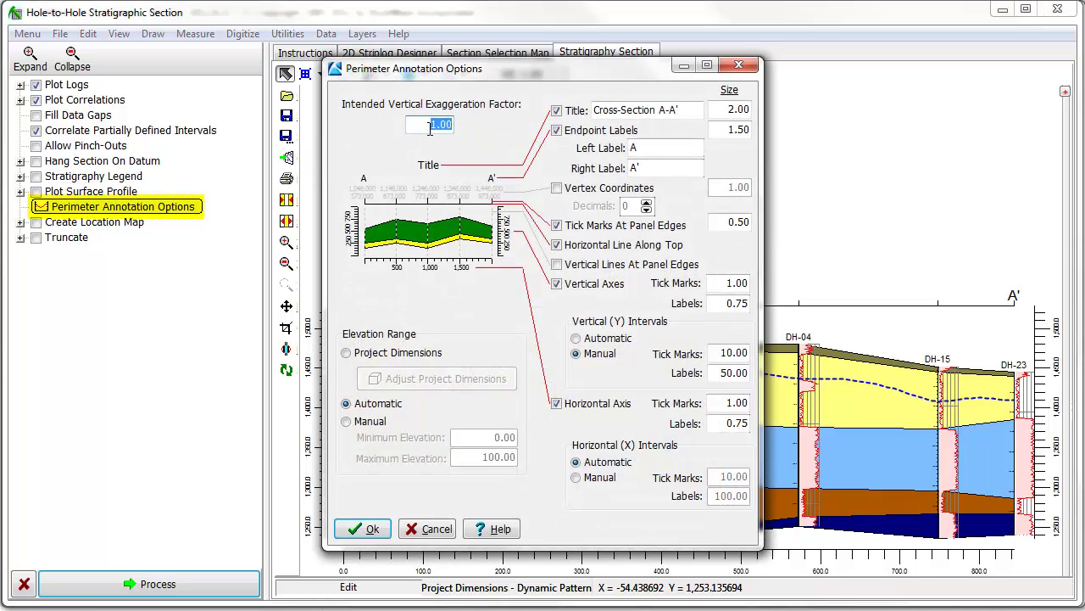
pyautogui.write('2')
pyautogui.click(557, 130)
pyautogui.click(557, 225)
pyautogui.click(557, 244)
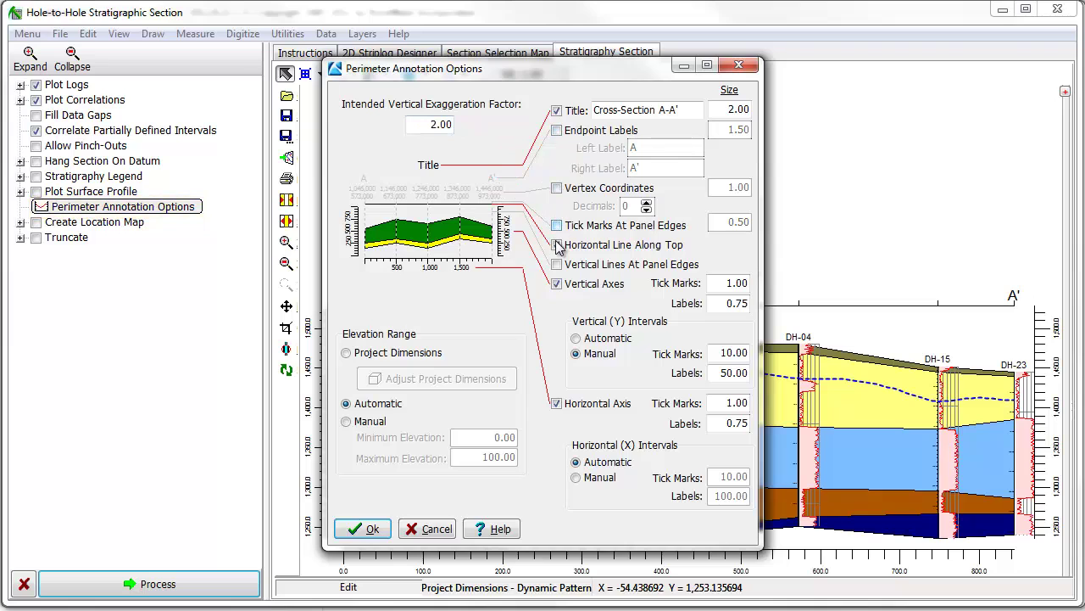
pyautogui.click(363, 528)
pyautogui.click(212, 585)
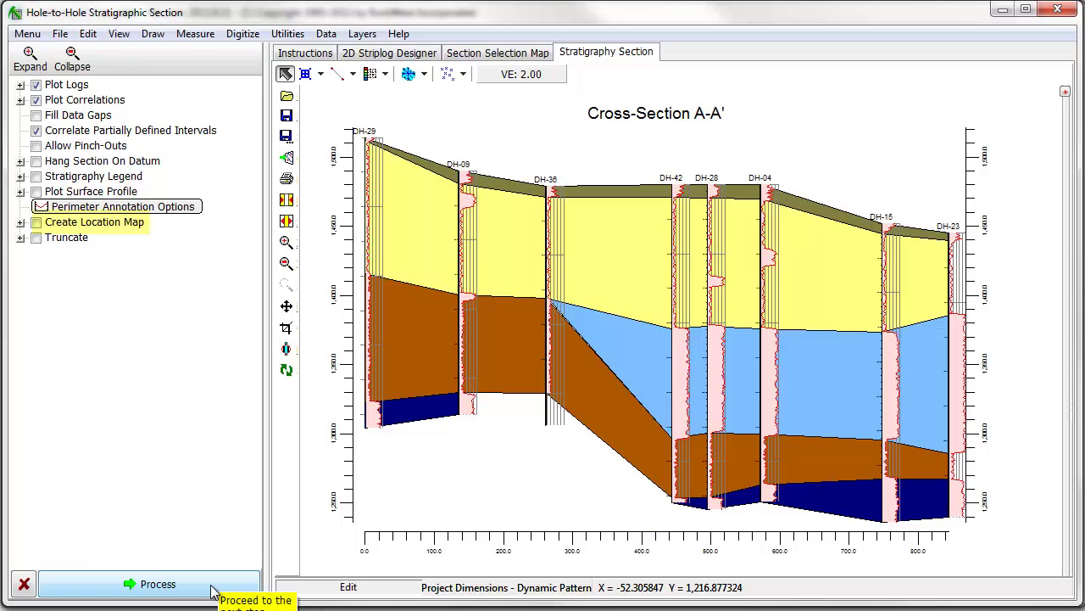
# Step: Enable Create Location Map, reprocess, and view the A-A' location map before returning to the section
pyautogui.click(36, 222)
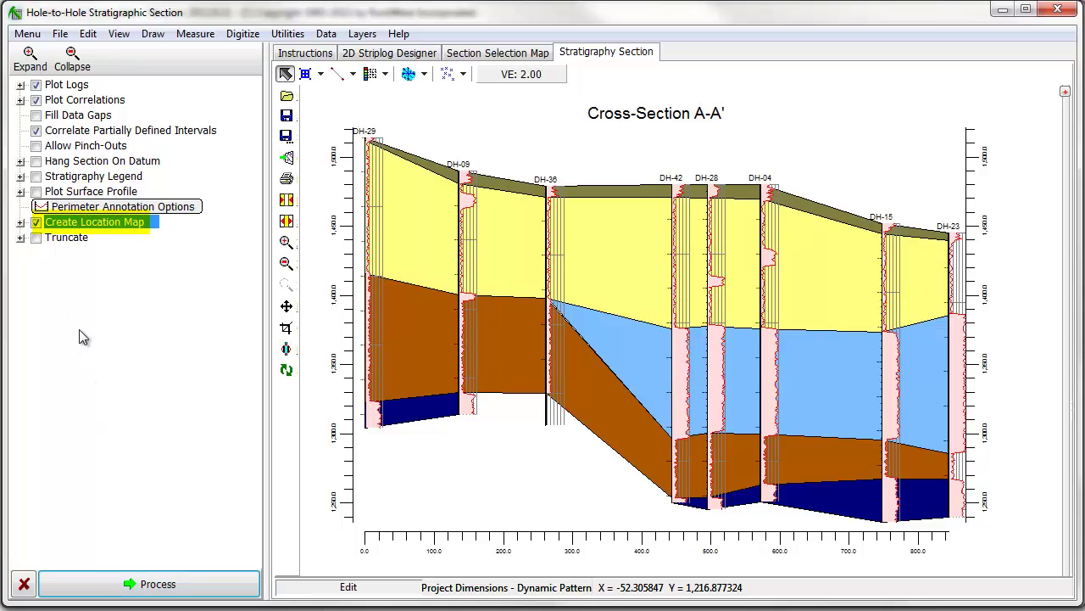
pyautogui.click(154, 583)
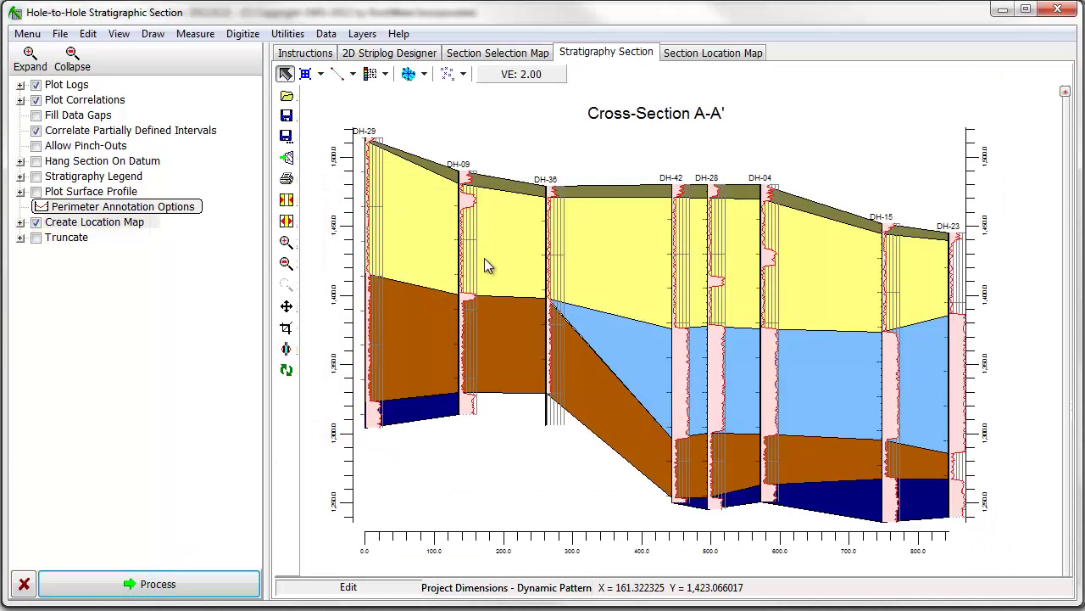
pyautogui.click(713, 53)
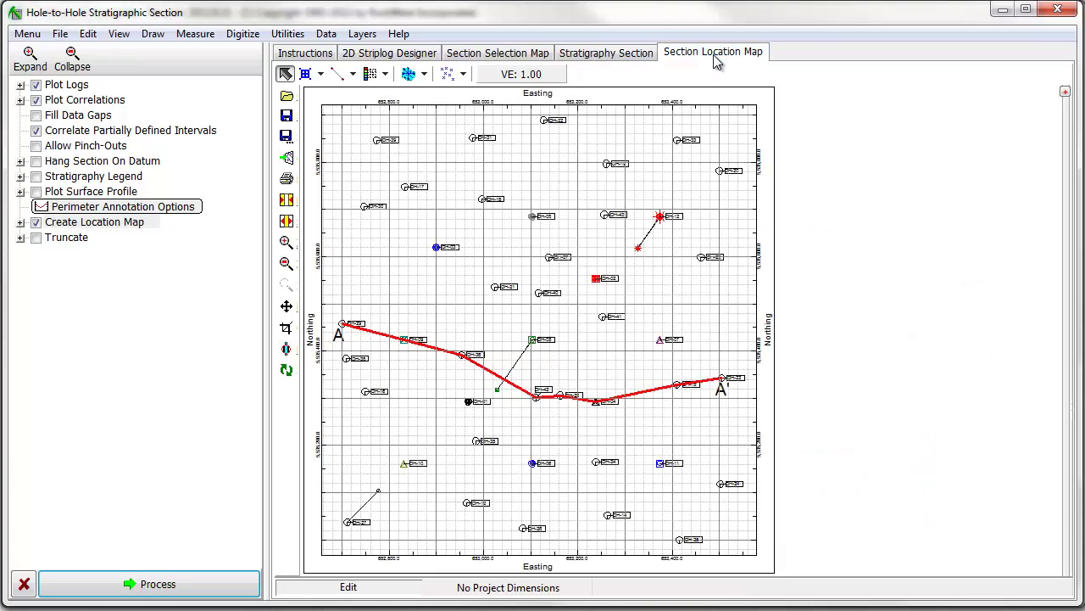
pyautogui.click(637, 57)
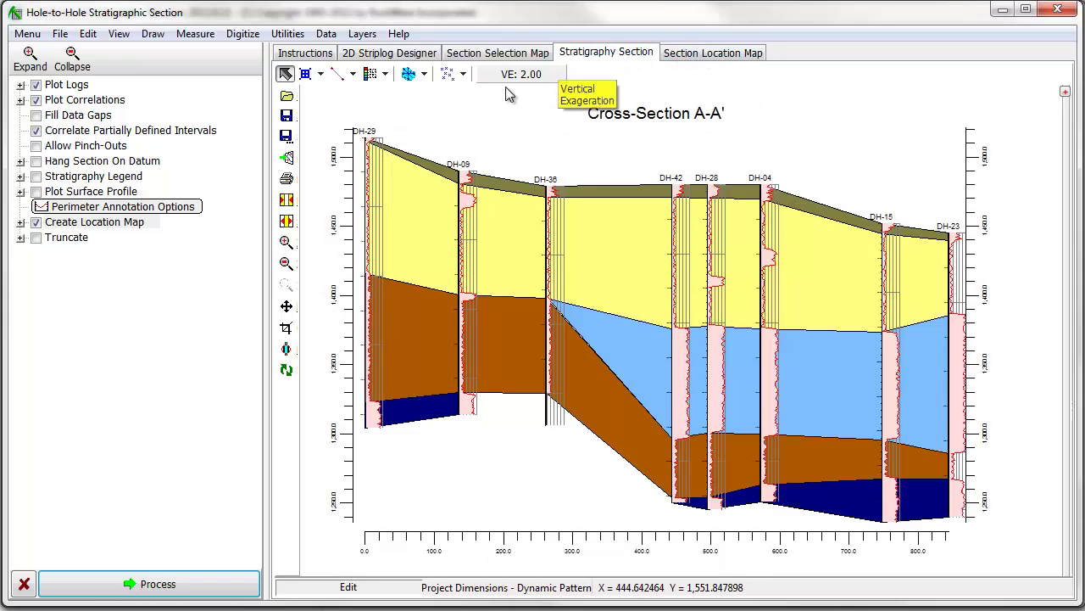
# Step: Turn off the location map, truncate to 1,440–1,320 with clipped strip logs, and reprocess
pyautogui.click(36, 223)
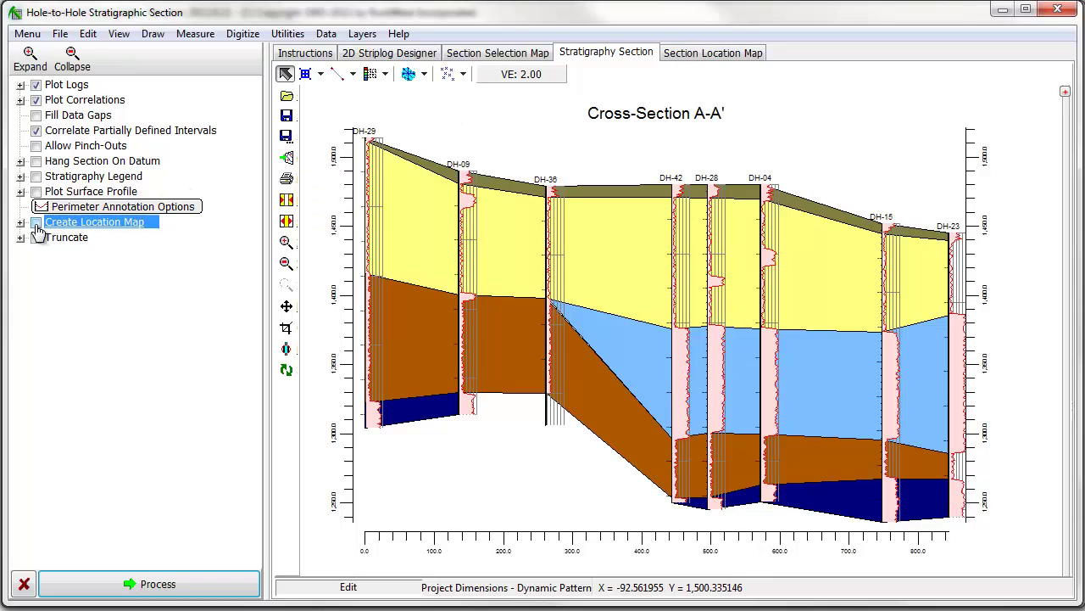
pyautogui.click(36, 238)
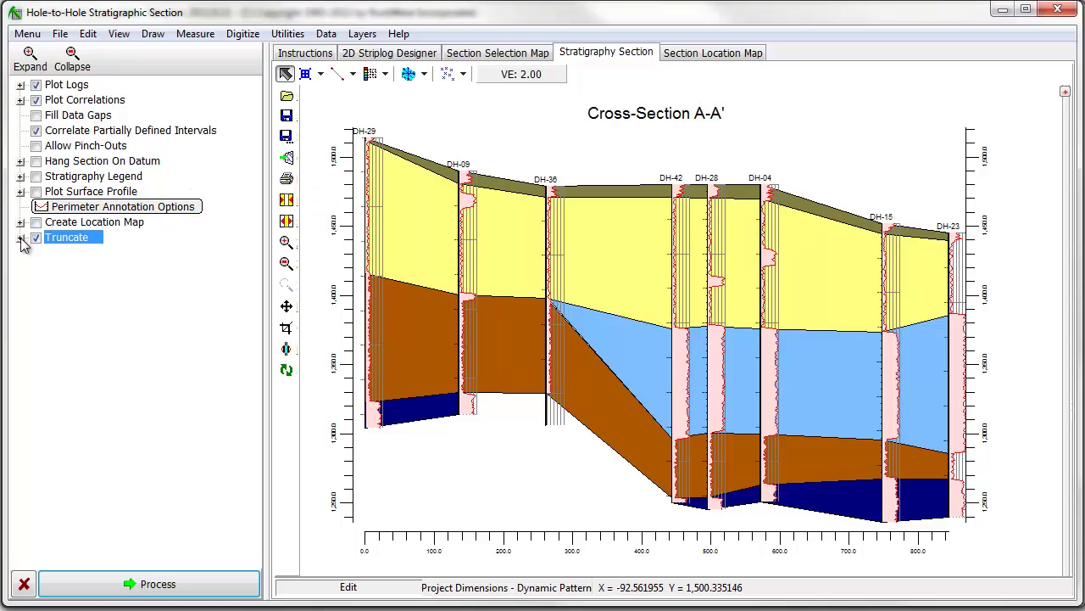
pyautogui.click(21, 238)
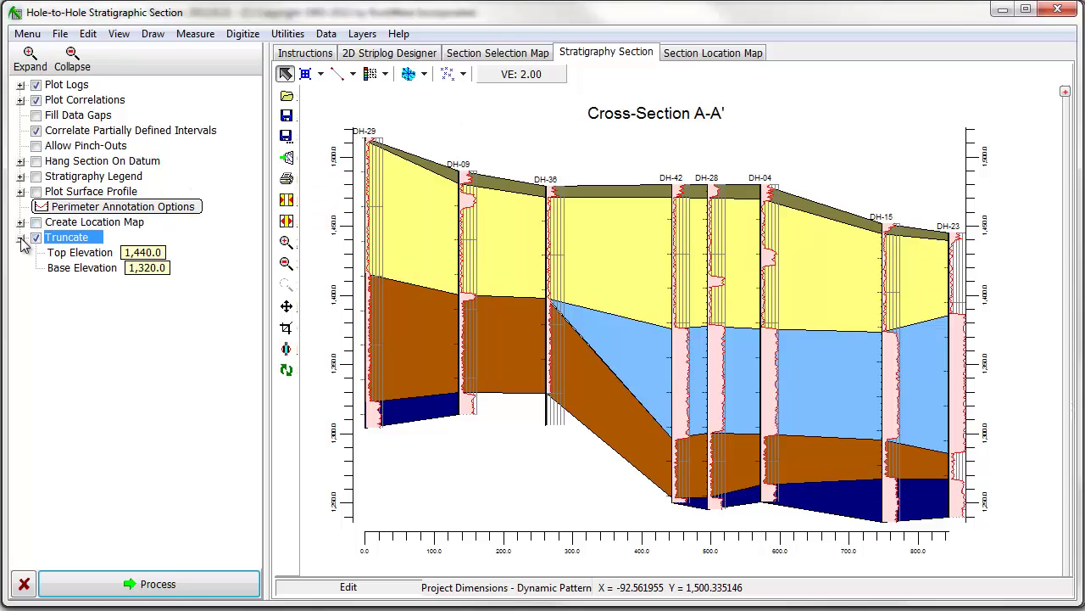
pyautogui.click(20, 85)
pyautogui.click(36, 100)
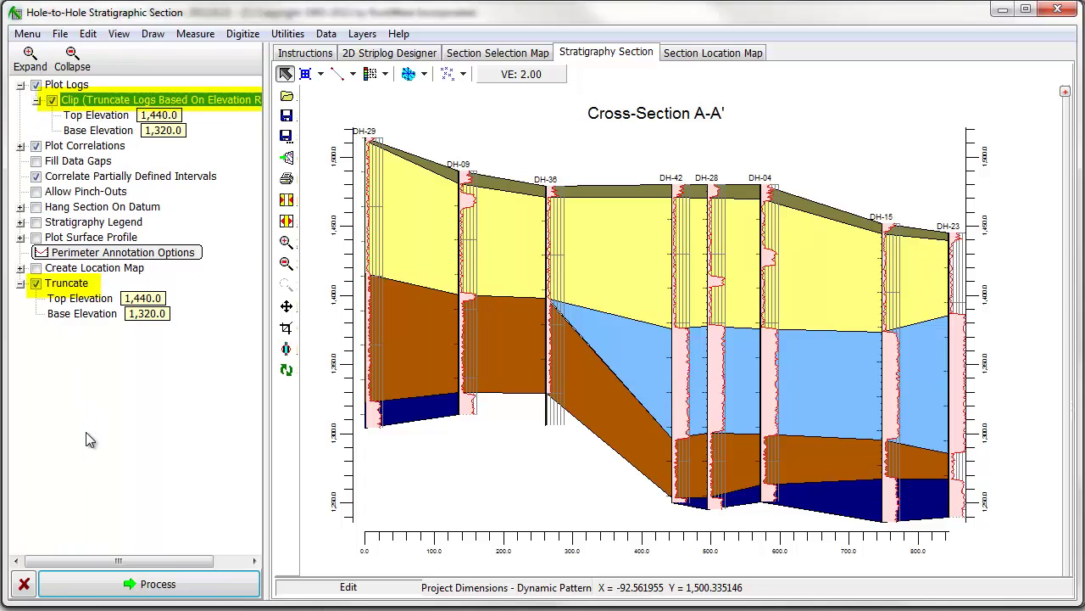
pyautogui.click(136, 583)
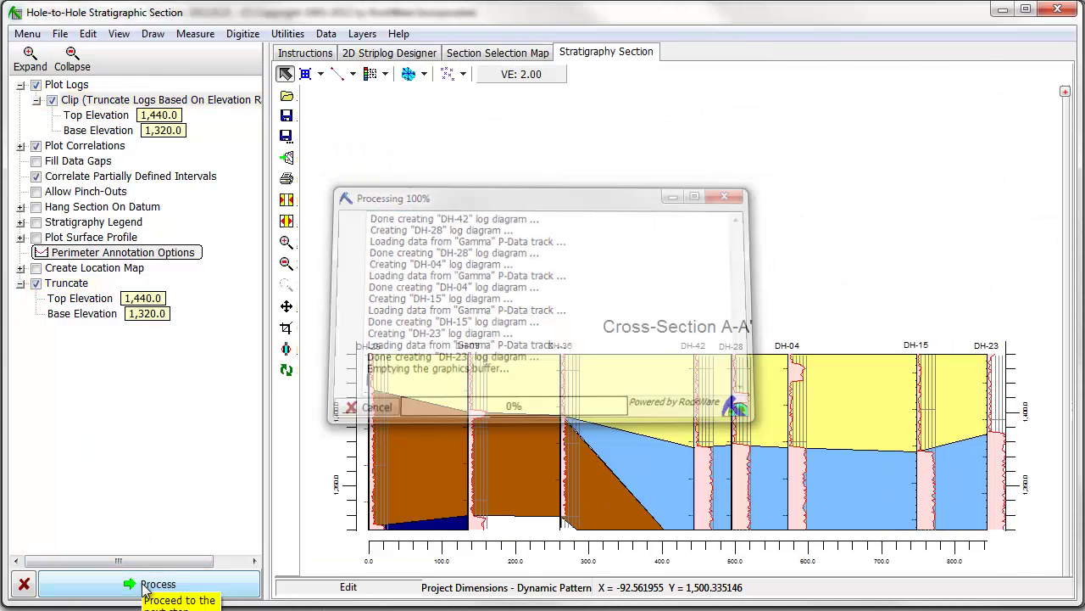